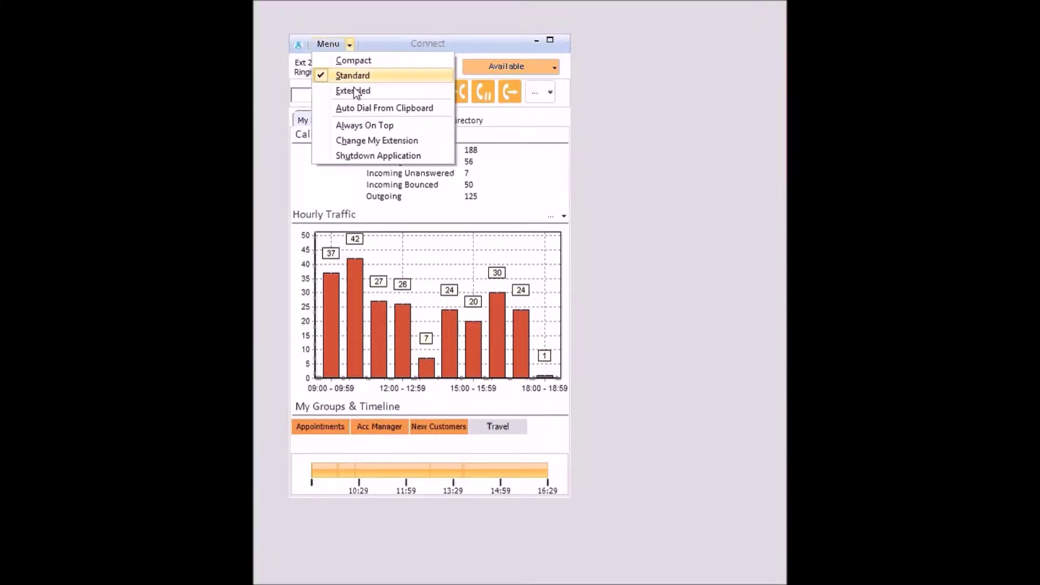
Step: Switch the window to the extended, then compact, then standard layout
left_click(354, 97)
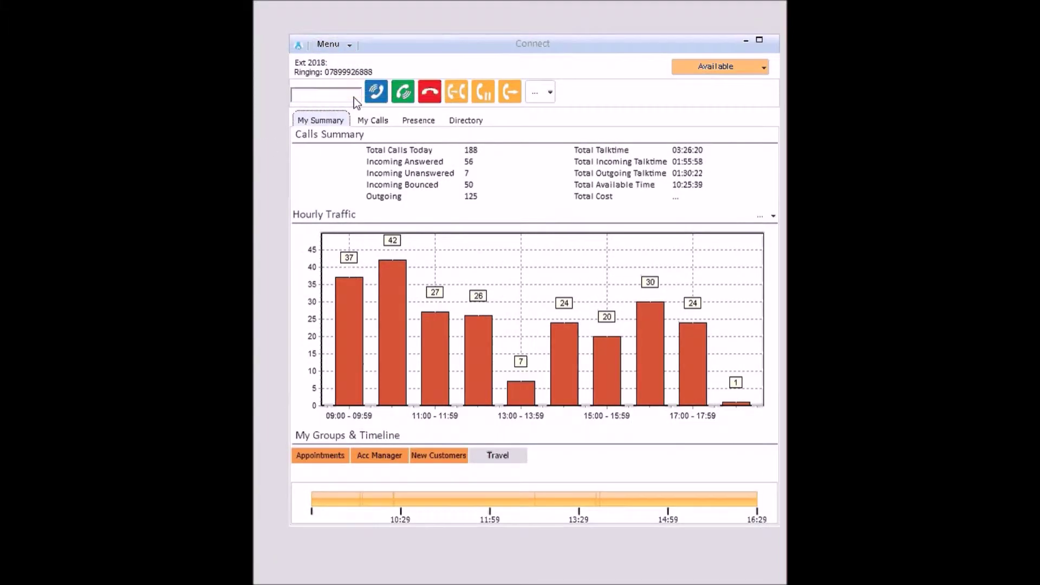
left_click(346, 43)
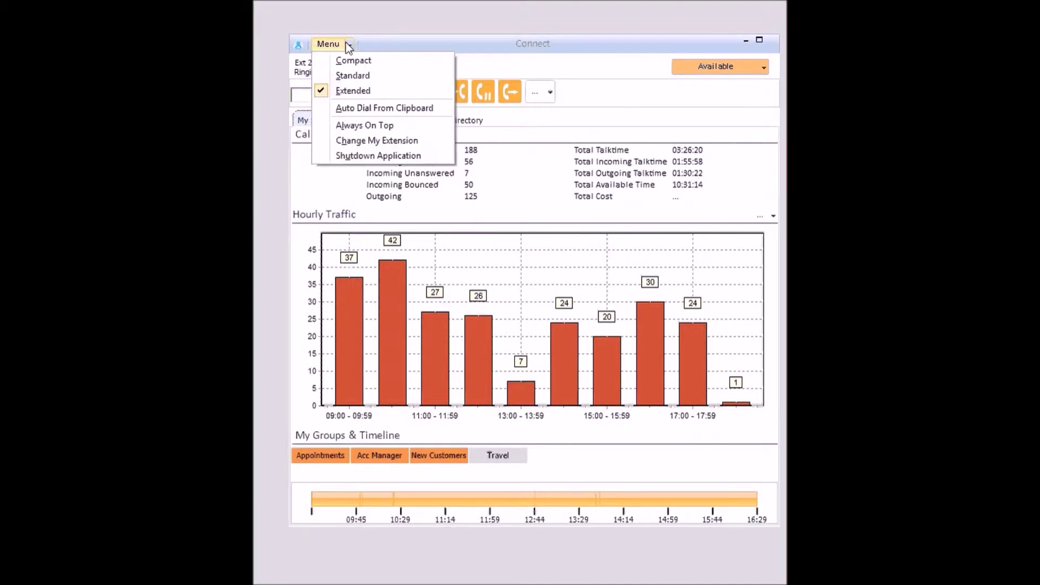
left_click(351, 62)
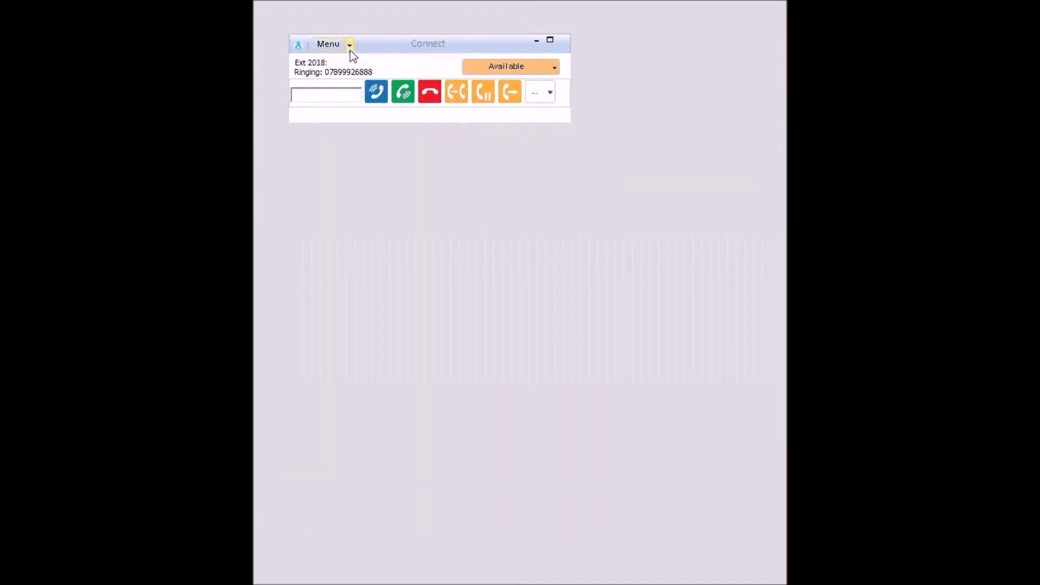
left_click(350, 47)
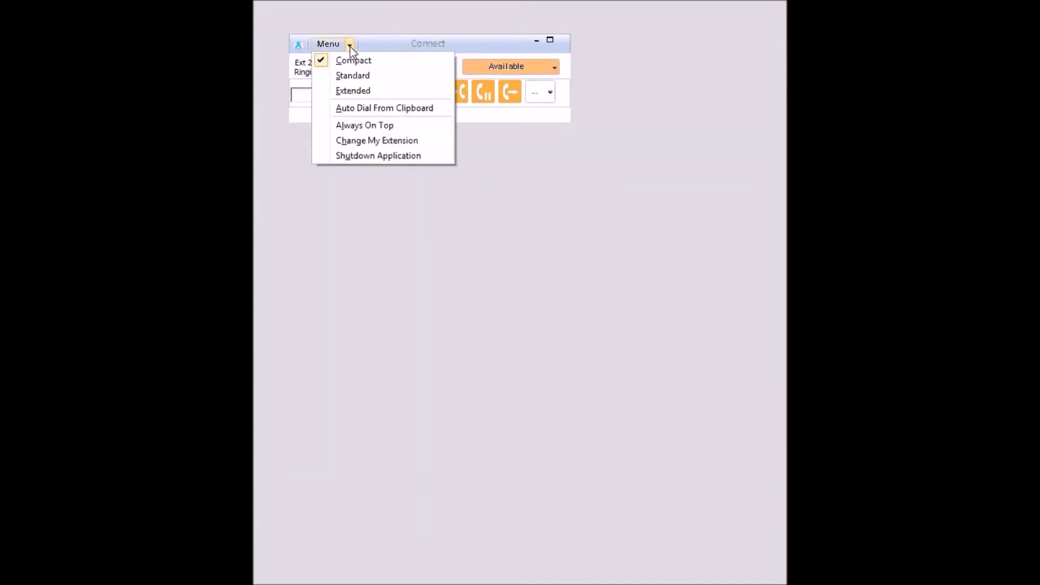
left_click(351, 75)
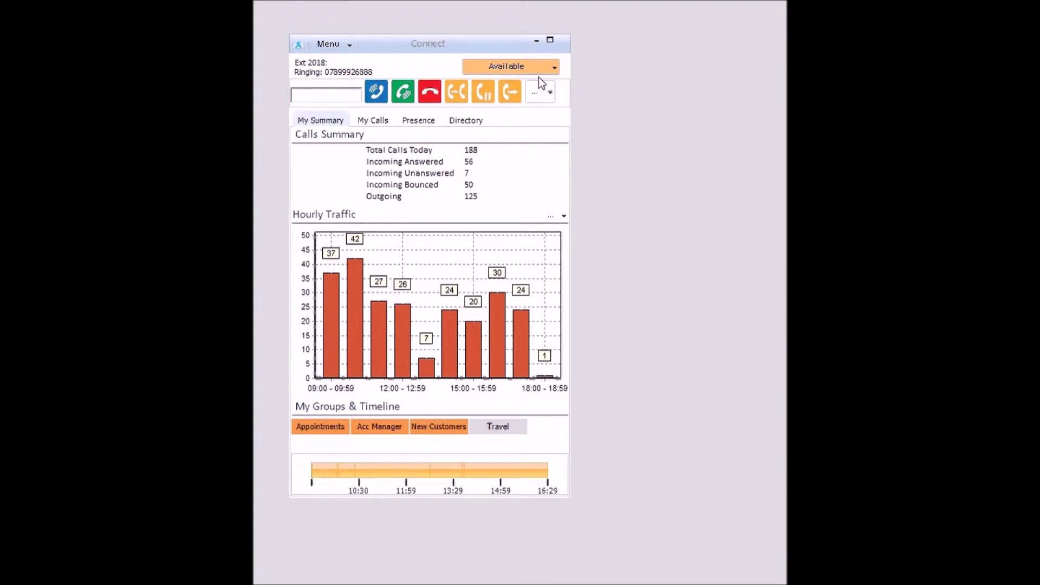
Step: Set the agent status to Lunch, then back to Available
left_click(552, 67)
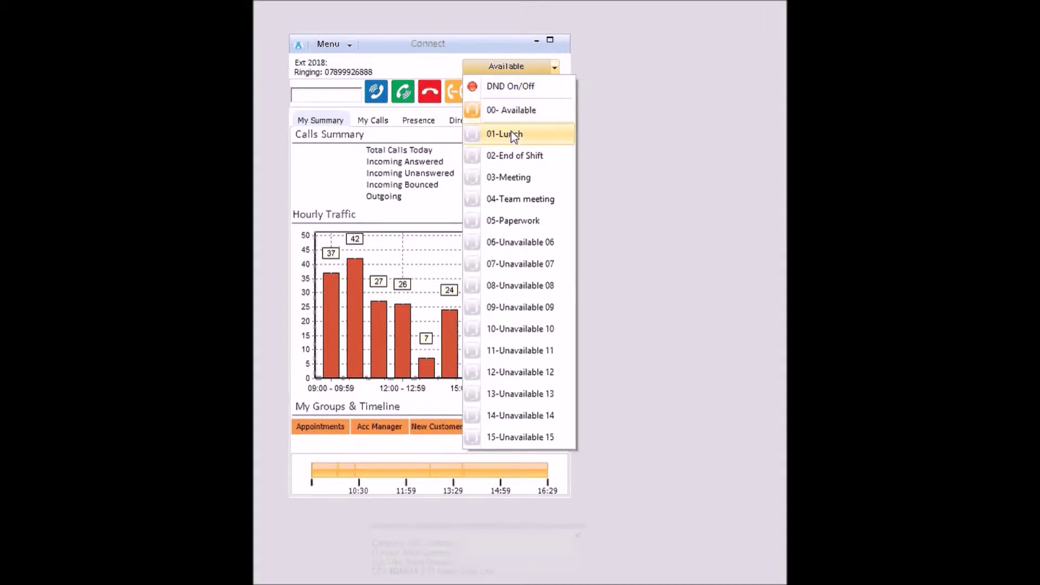
left_click(510, 133)
left_click(555, 70)
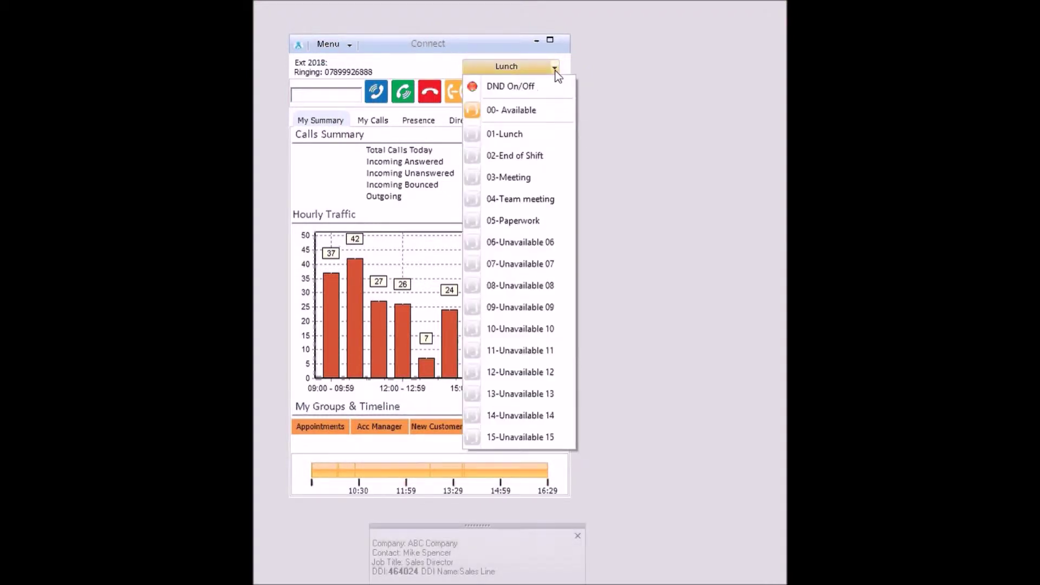
left_click(526, 111)
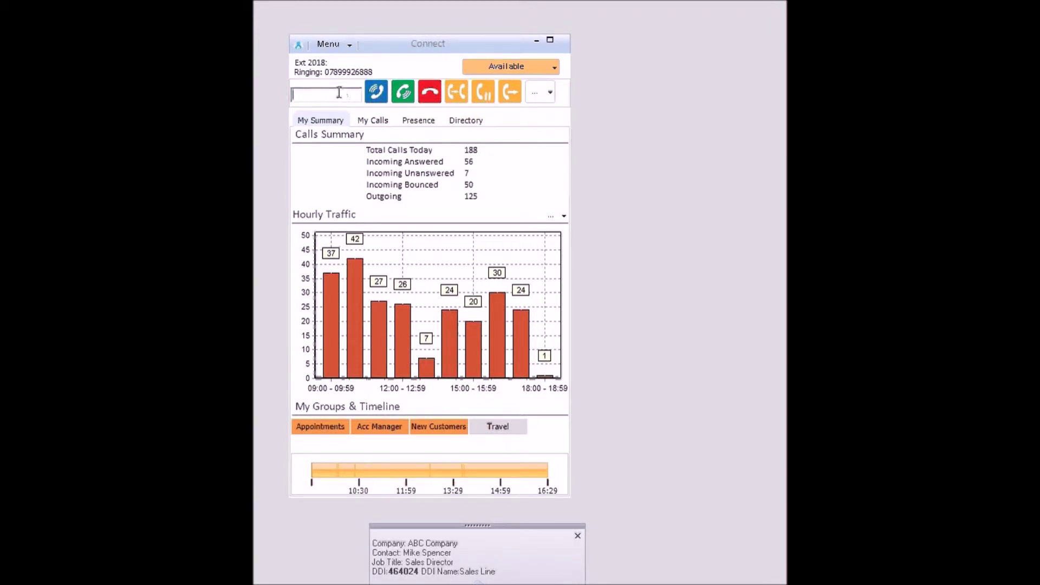
type("0")
type("777")
Step: Clear the dialled number and review the call forwarding and application options
key("BackSpace")
key("BackSpace")
key("BackSpace")
left_click(550, 91)
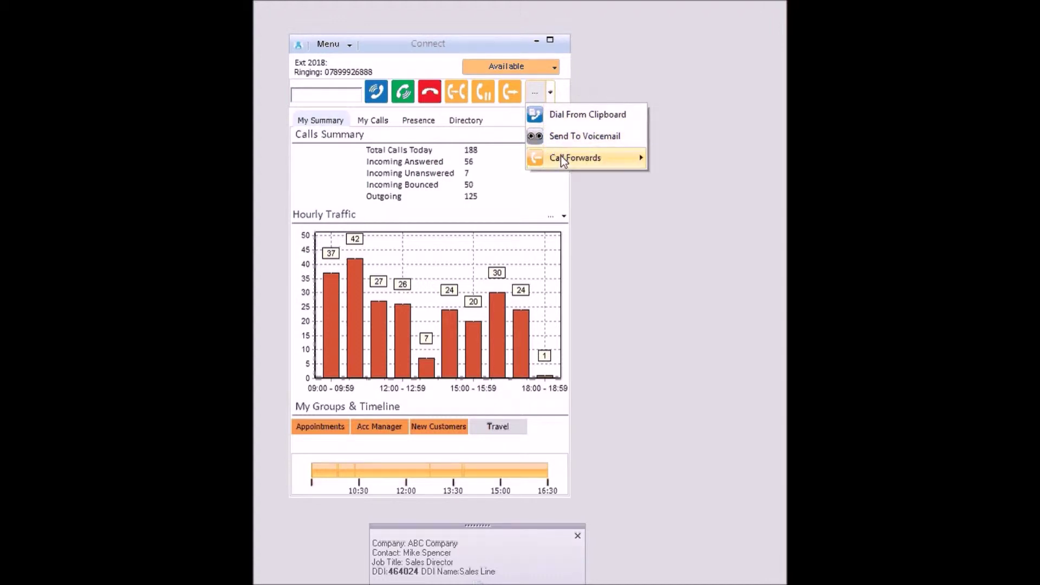
mouse_move(575, 158)
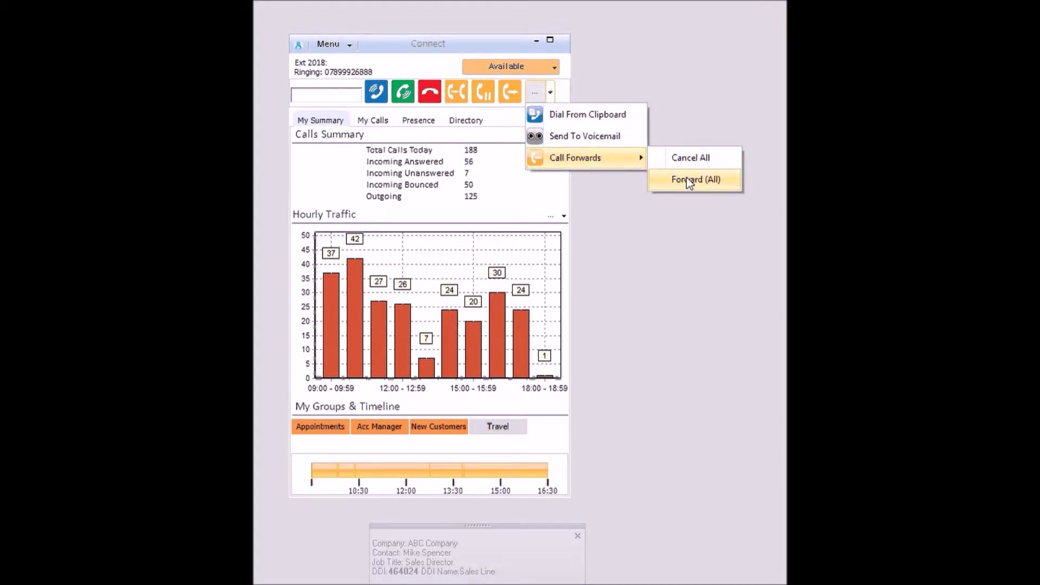
left_click(351, 45)
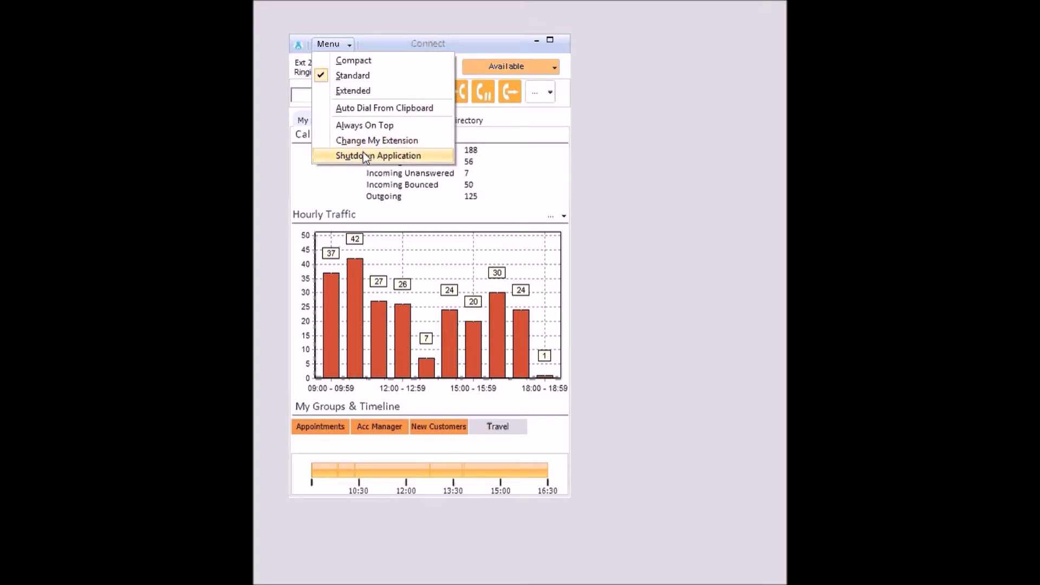
left_click(394, 46)
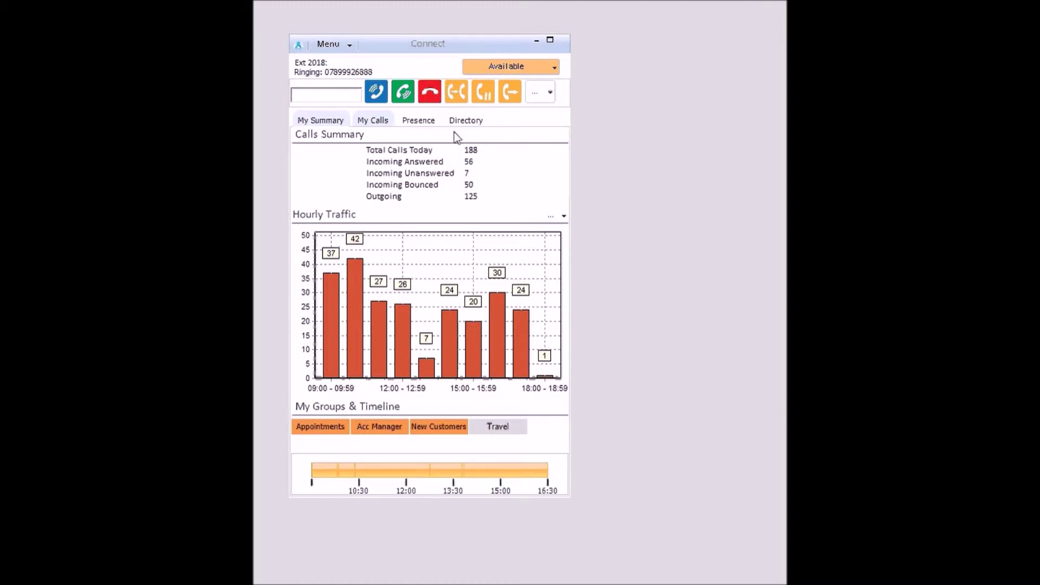
Step: View actions for the 17:58 call and dialling for extension 2004 Peter, ending on the directory
left_click(379, 120)
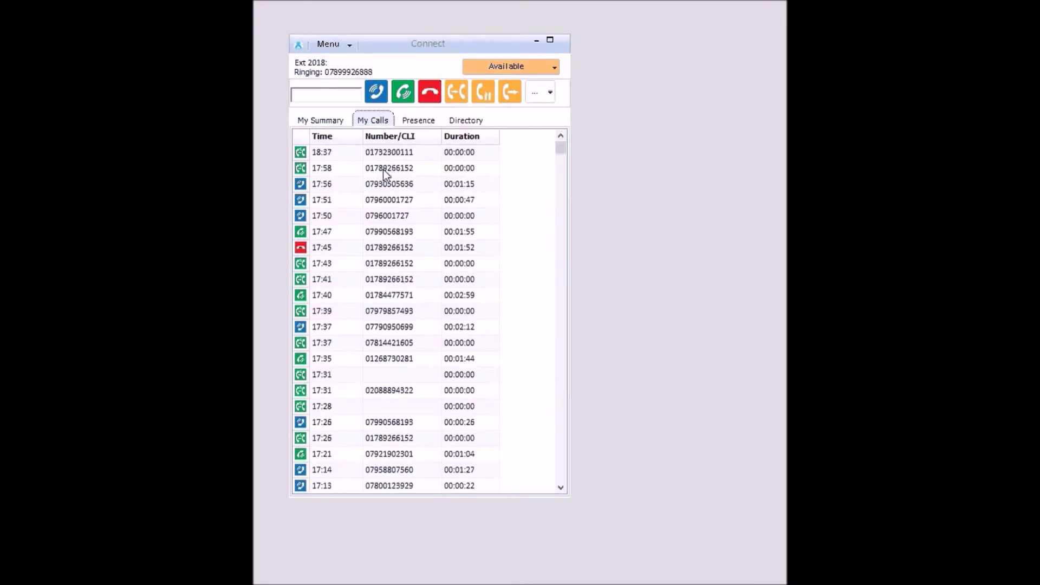
right_click(383, 169)
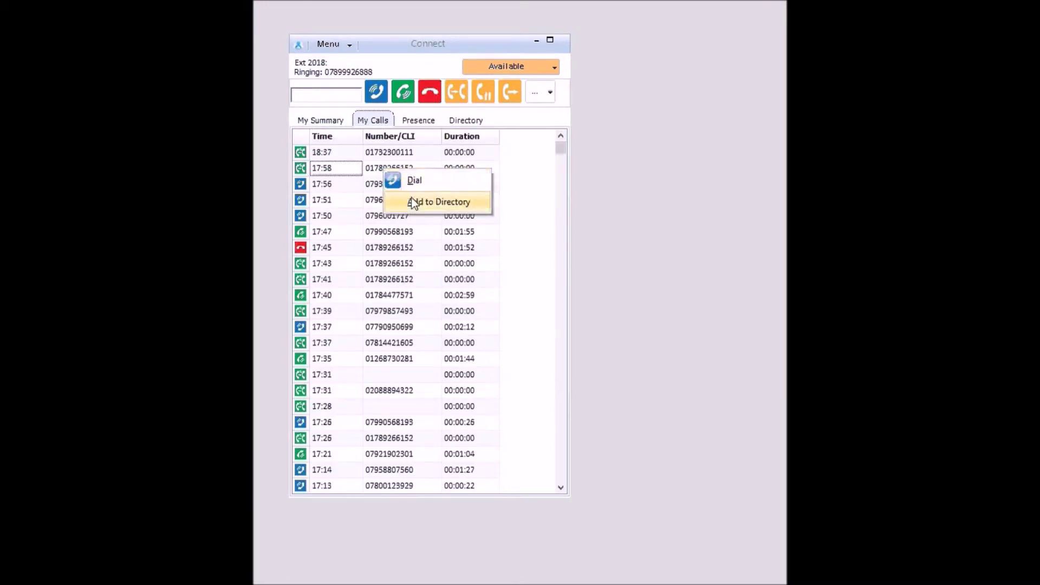
left_click(422, 121)
right_click(351, 208)
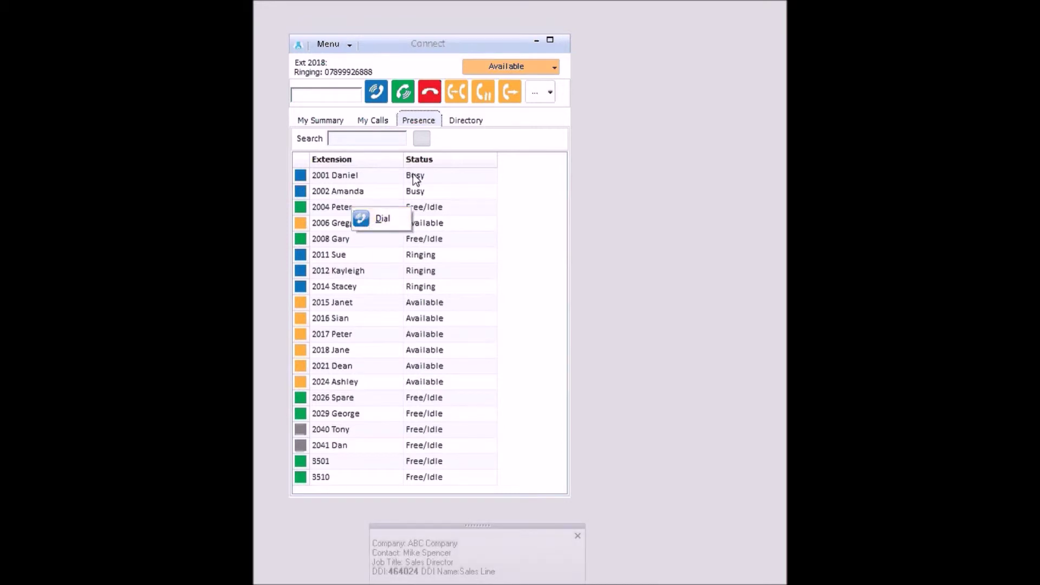
left_click(454, 121)
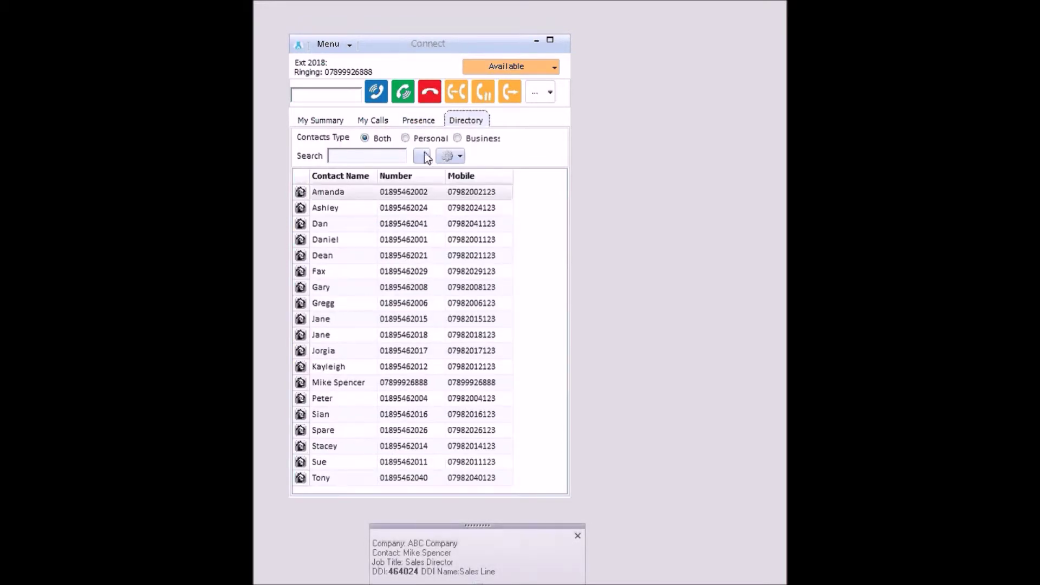
Step: Check Dean's dialling options, revisit Summary, Calls and Presence, then list the summary chart types
right_click(339, 260)
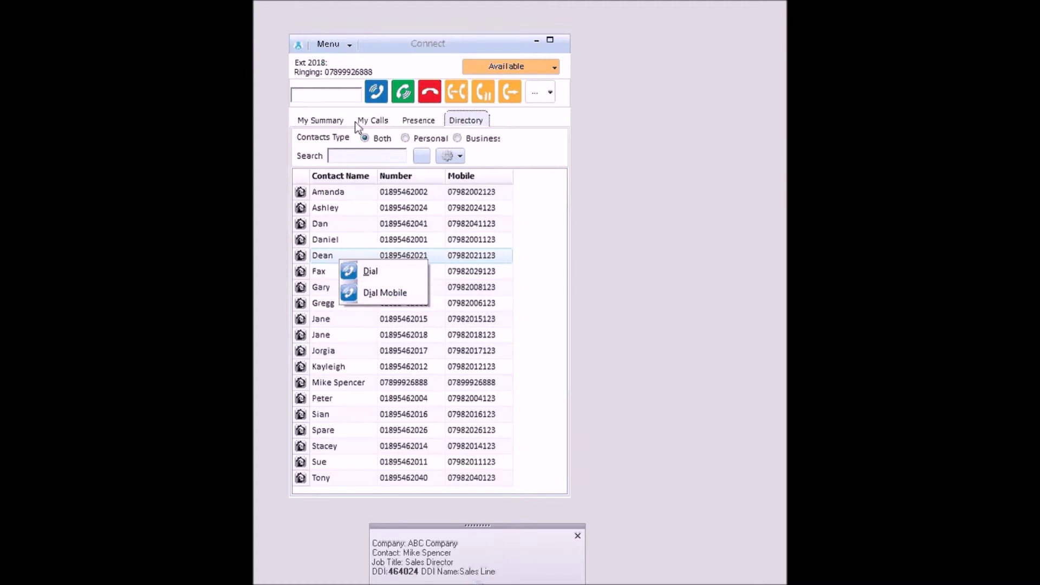
left_click(330, 118)
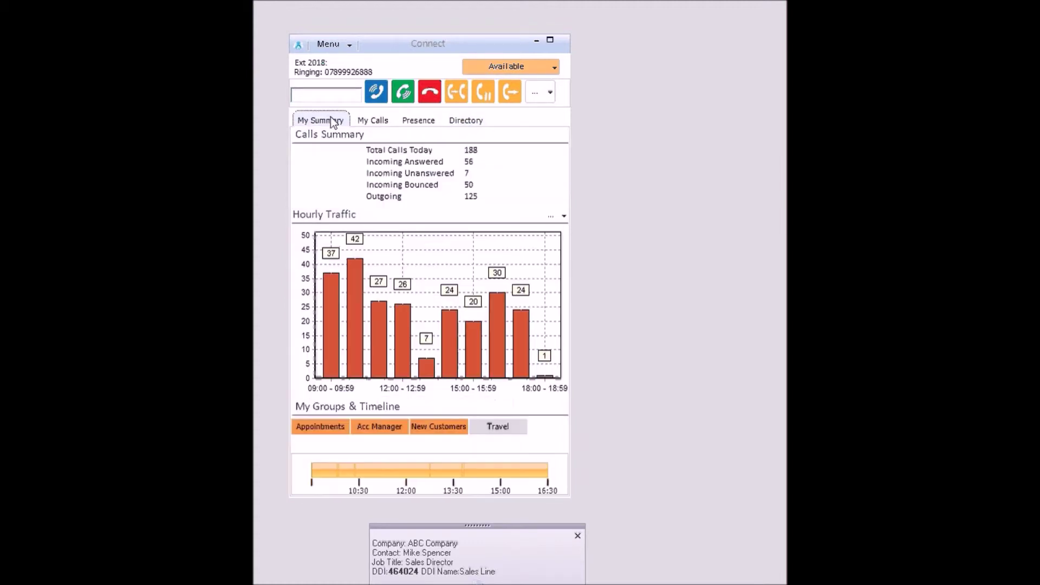
left_click(359, 120)
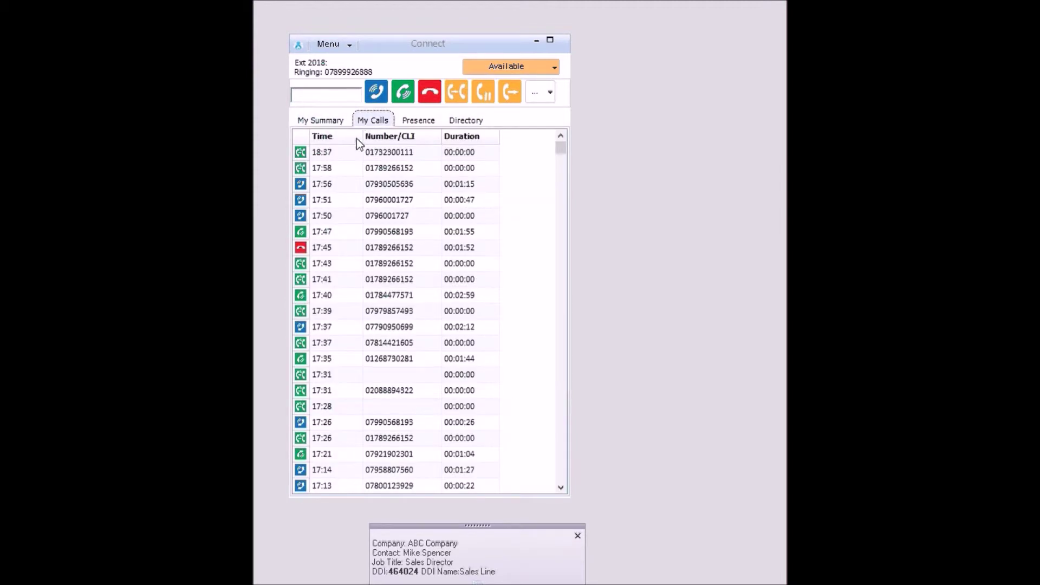
left_click(414, 121)
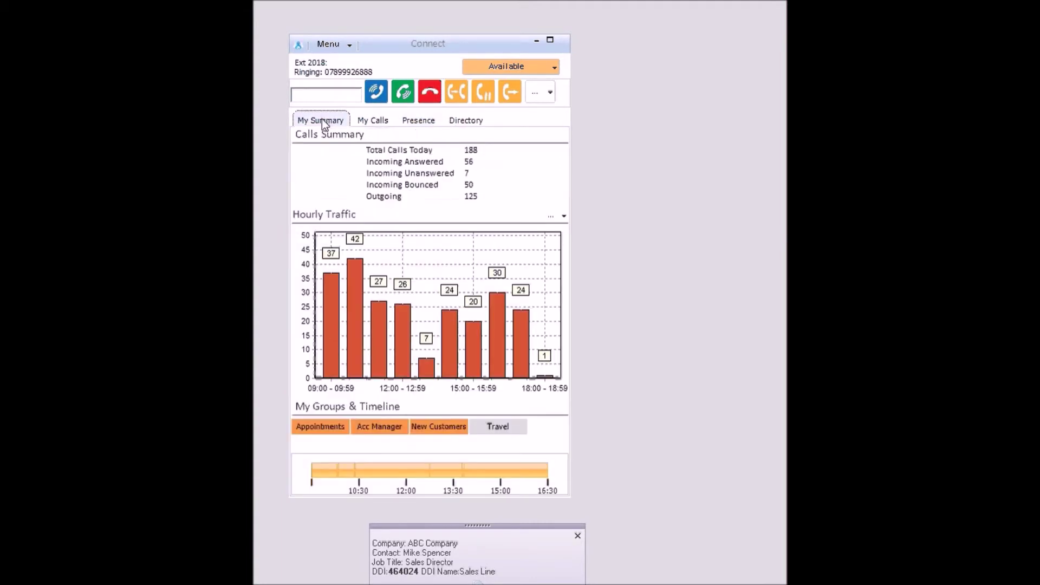
left_click(559, 217)
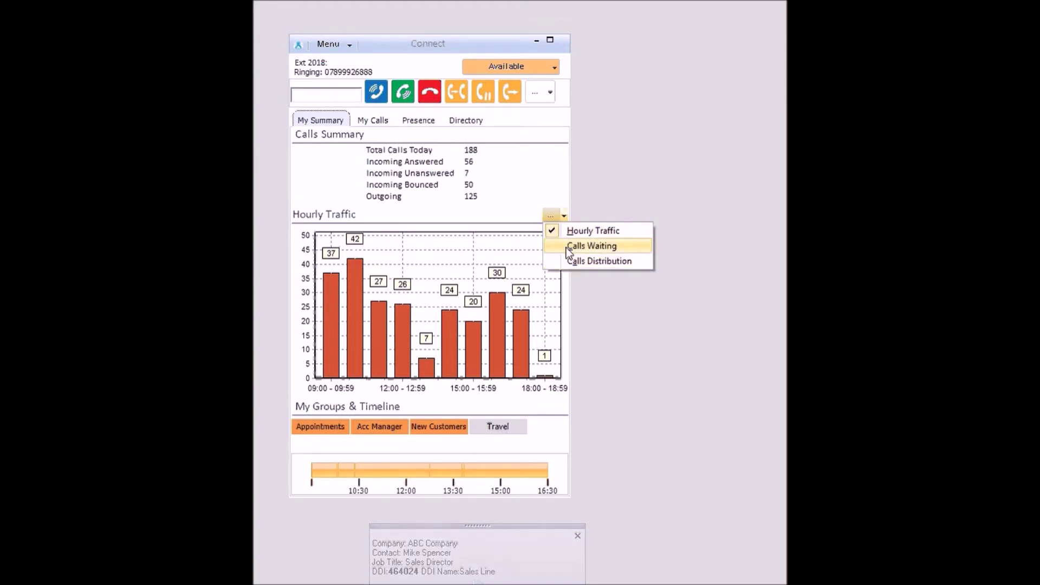
left_click(569, 248)
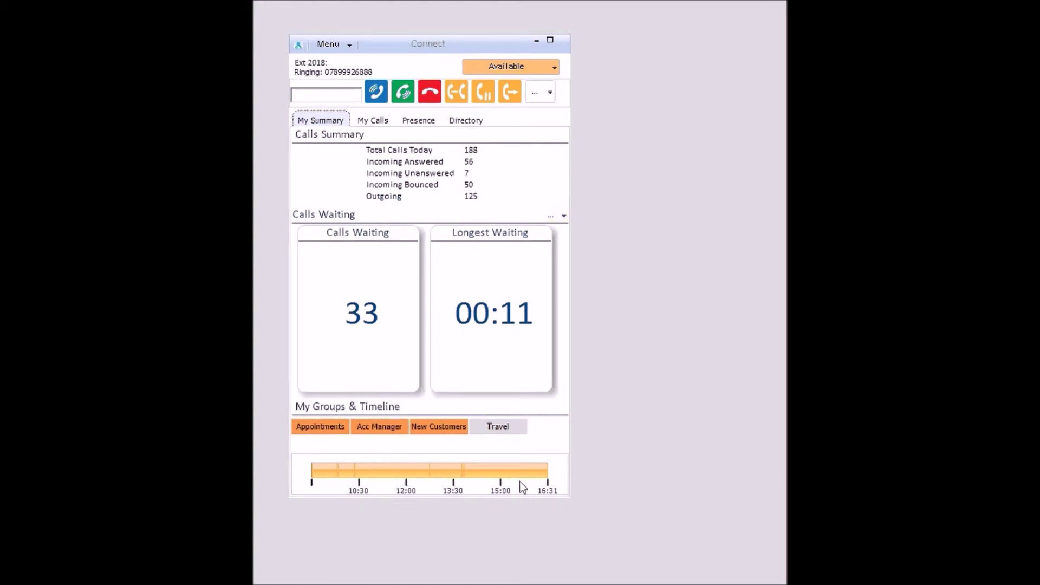
left_click(559, 216)
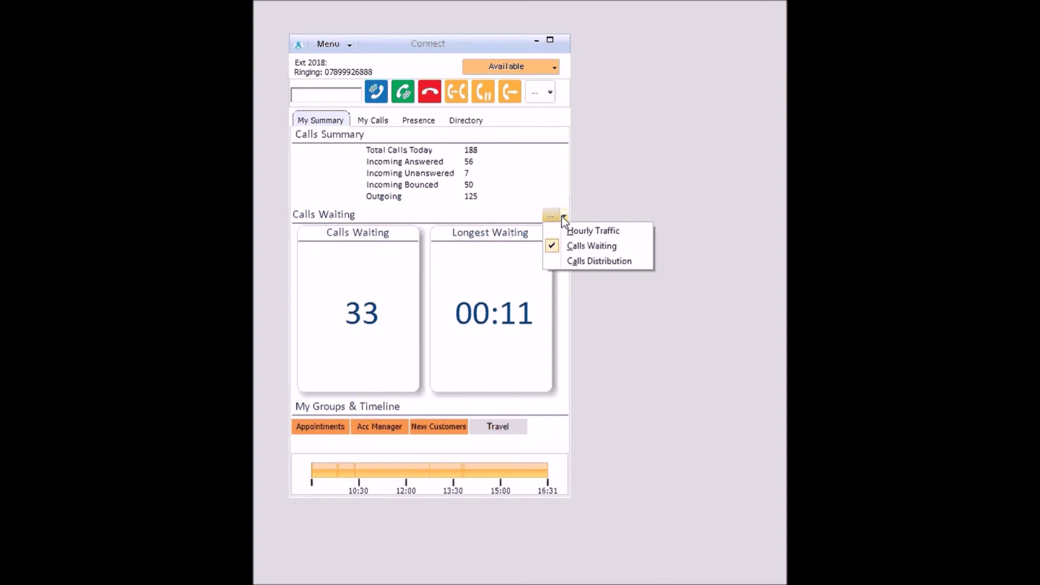
left_click(566, 264)
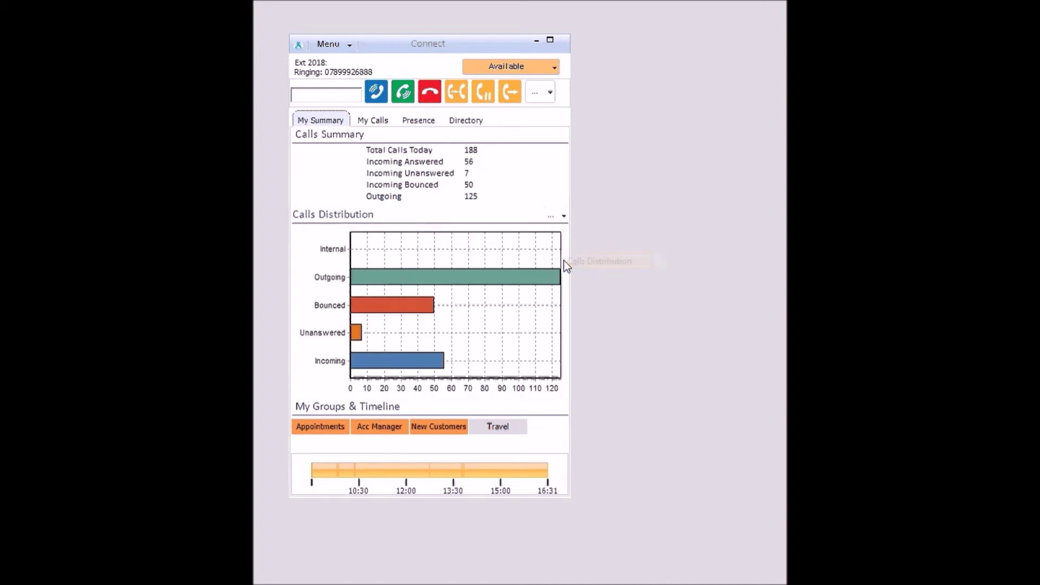
left_click(563, 215)
left_click(559, 231)
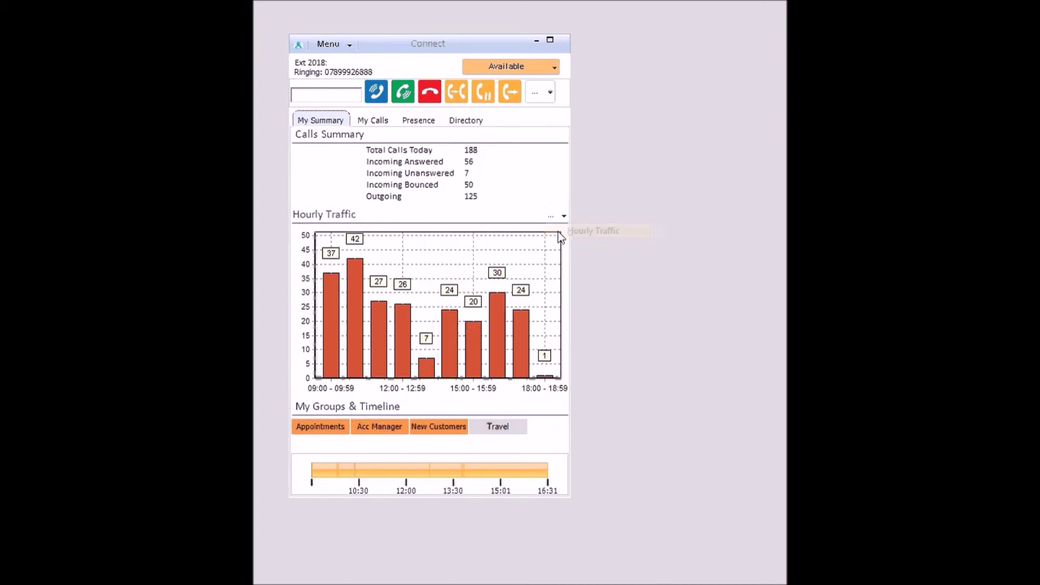